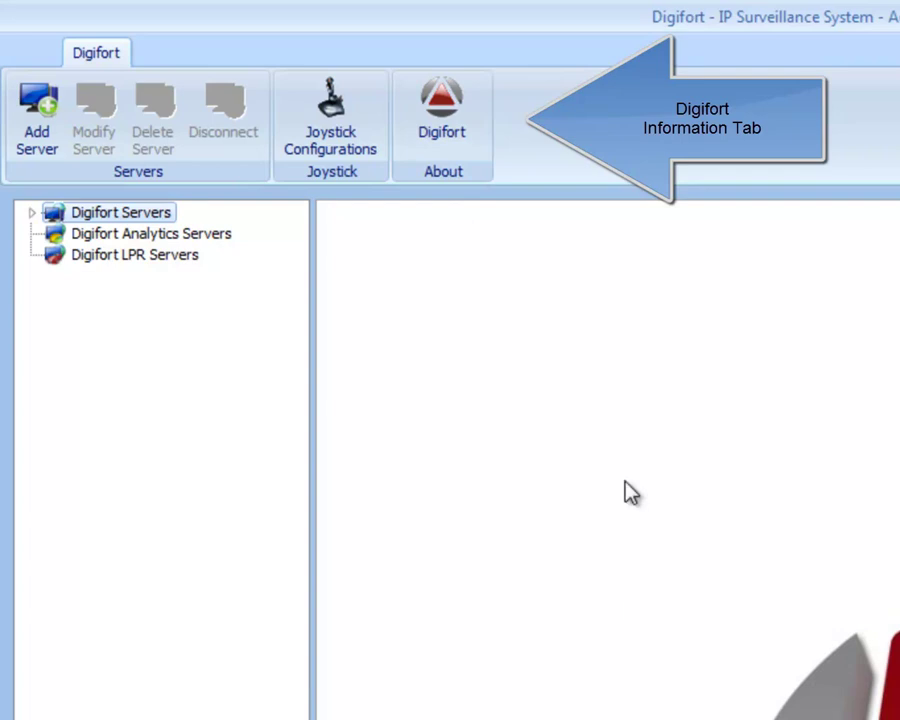
- Add a server named Localhost at 127.0.0.1, keeping the default port 8600
double_click(85, 216)
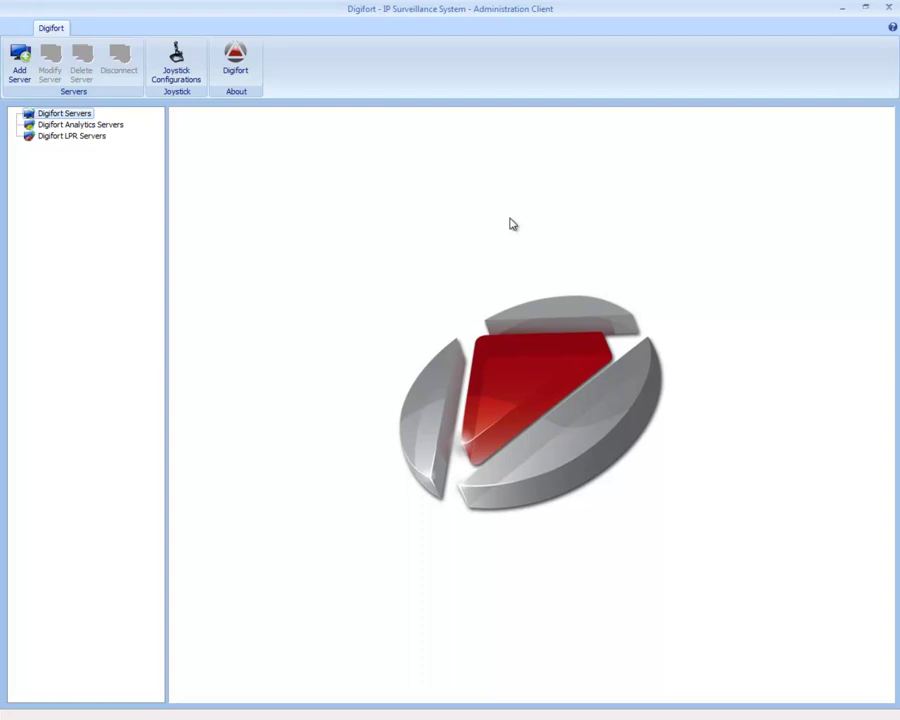
left_click(22, 60)
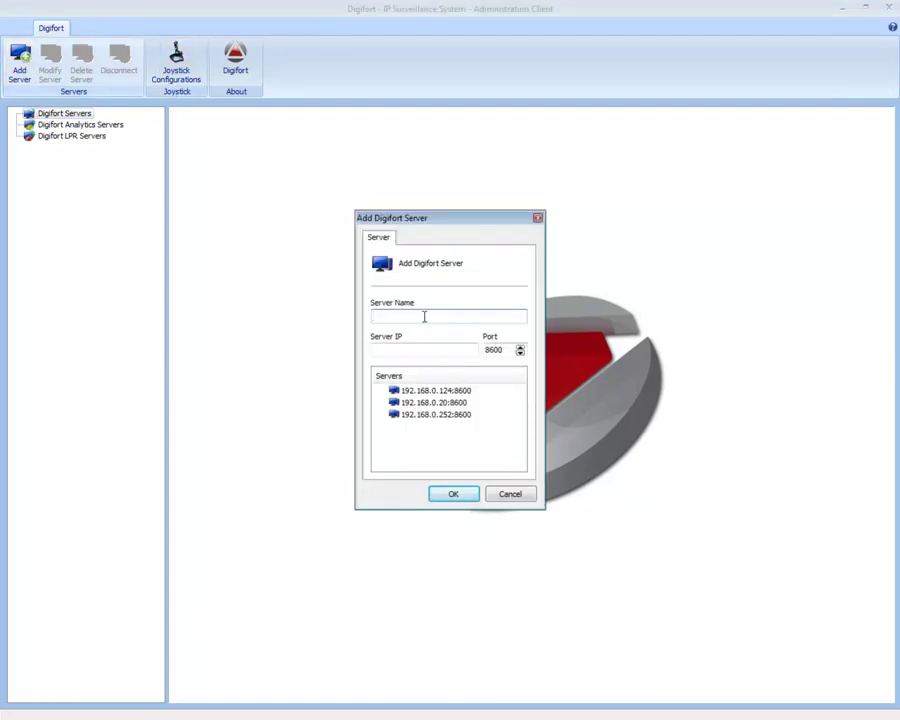
type("Localhost")
key("Tab")
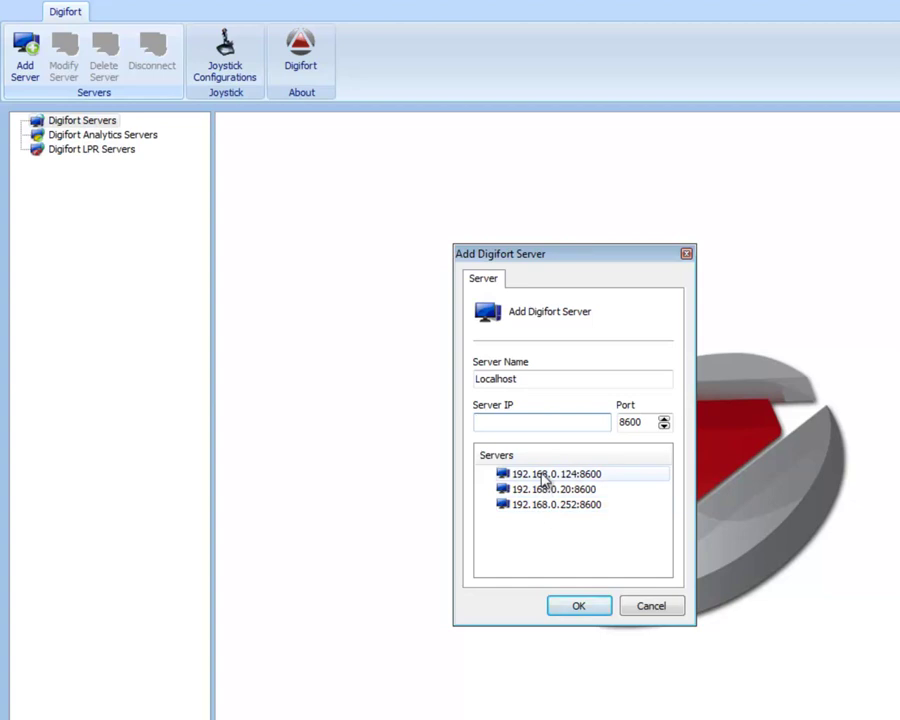
left_click(515, 423)
type("127.0.0.1")
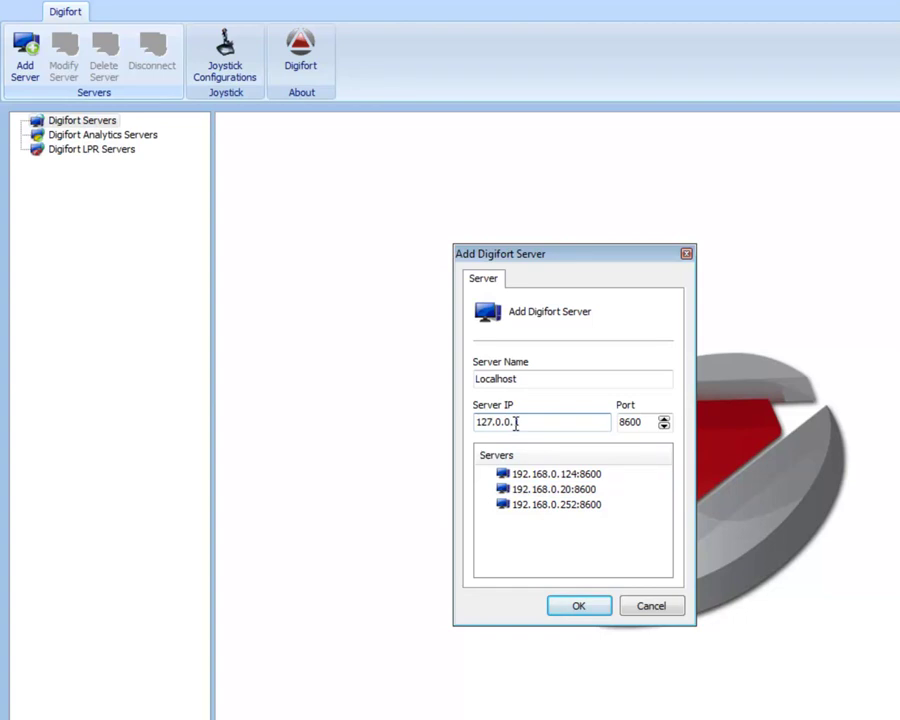
left_click(578, 606)
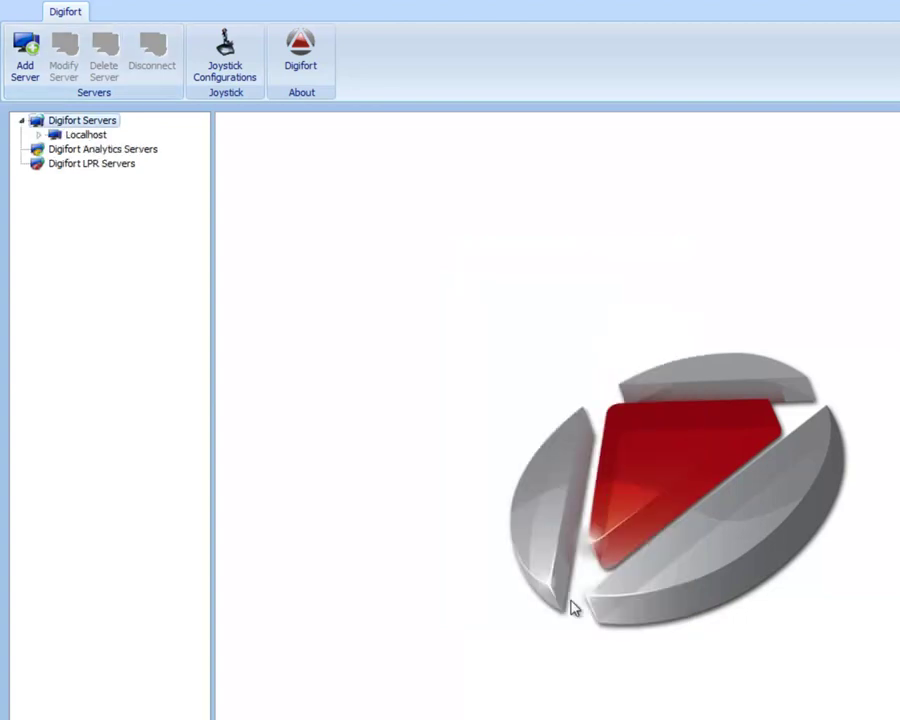
- Log in to the Localhost server with user admin
double_click(56, 138)
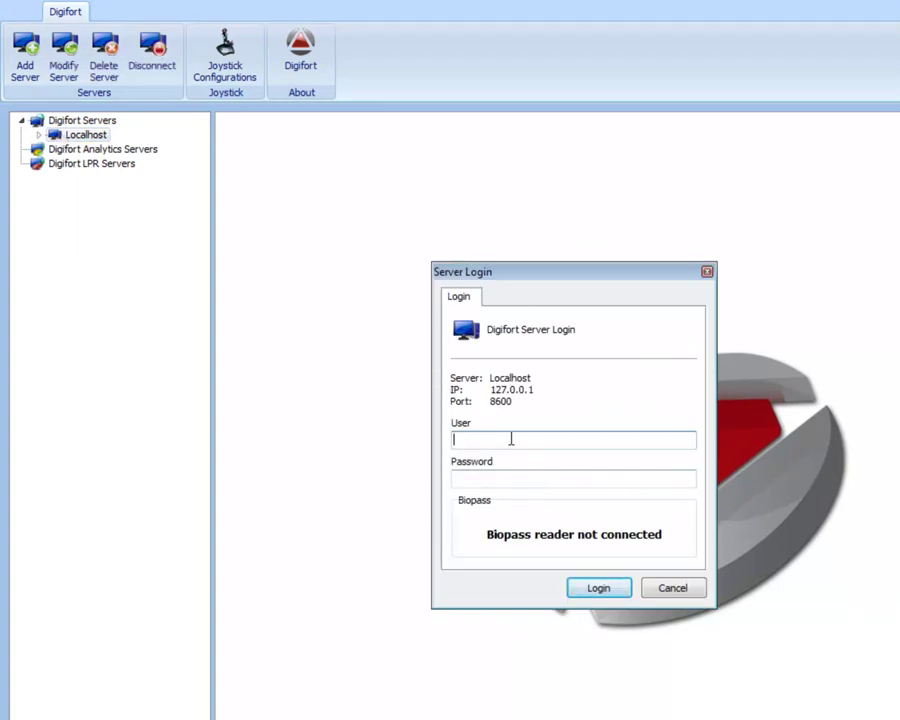
type("admin")
left_click(597, 589)
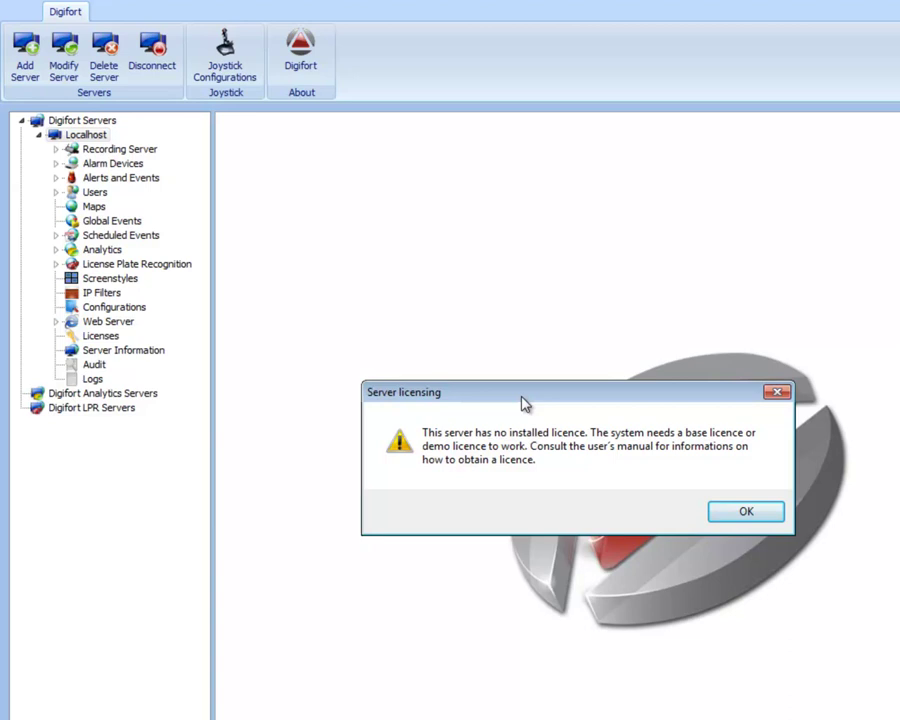
- Dismiss the no-licence warning and request a 30-day demo licence from the Licenses page
left_click(745, 513)
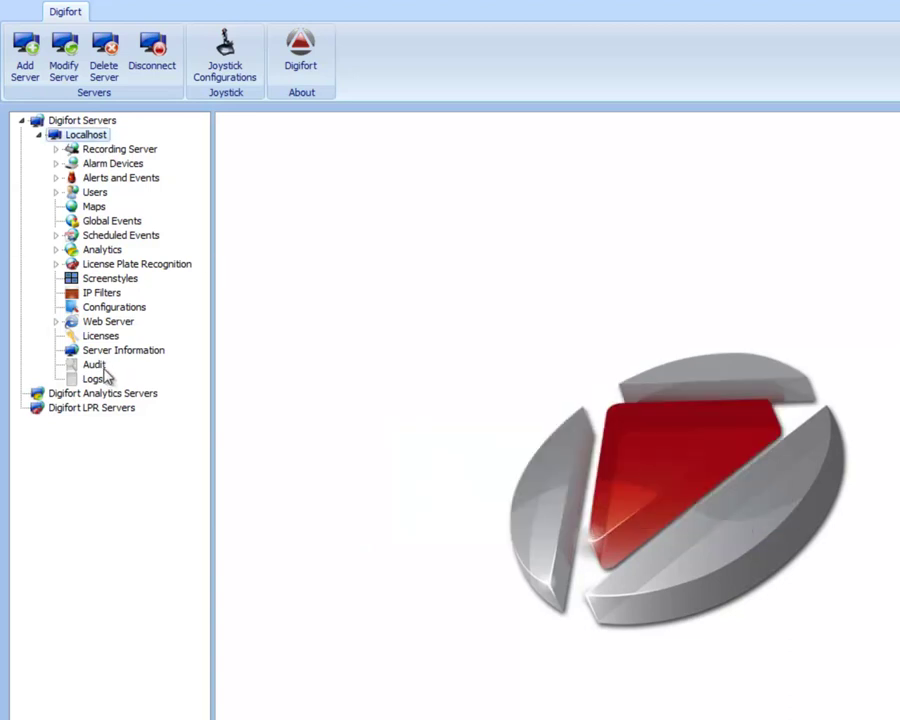
left_click(98, 336)
left_click(538, 301)
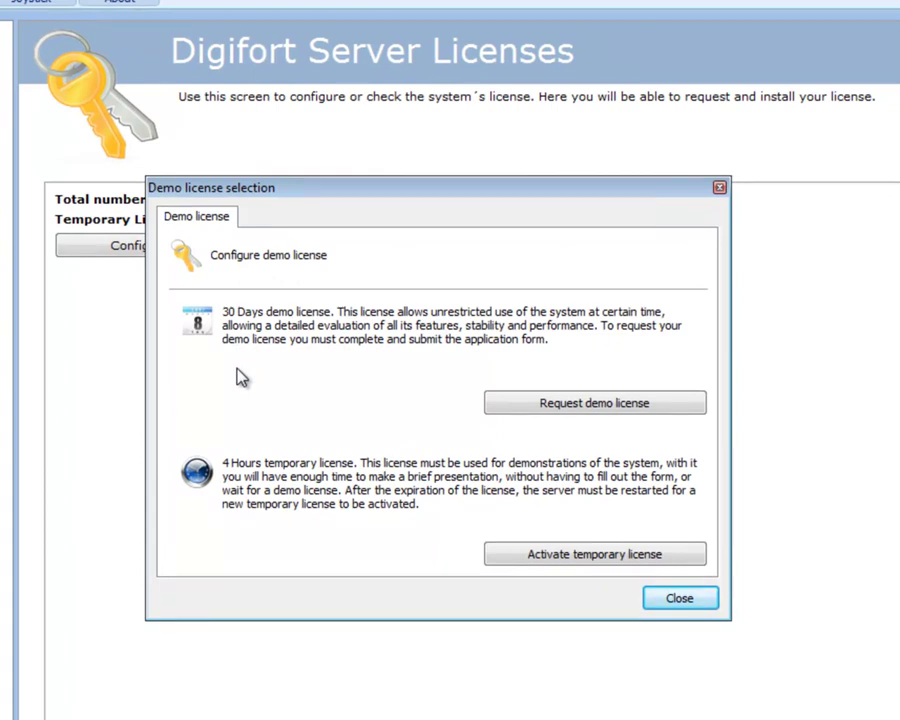
left_click(560, 420)
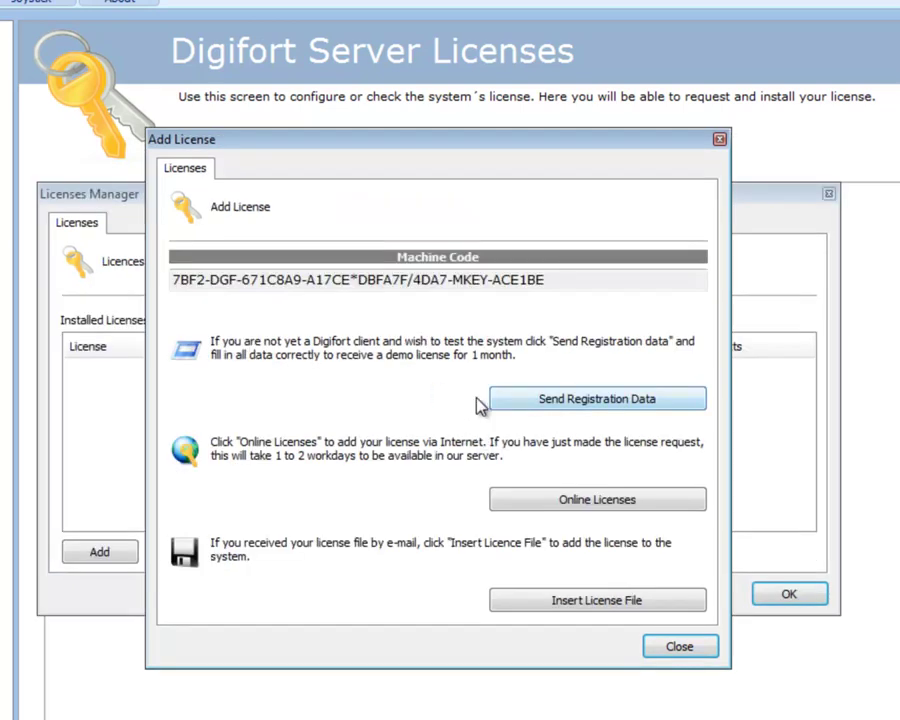
- Select the machine code, then bring up the Send Registration Data form
left_click_drag(582, 281, 109, 283)
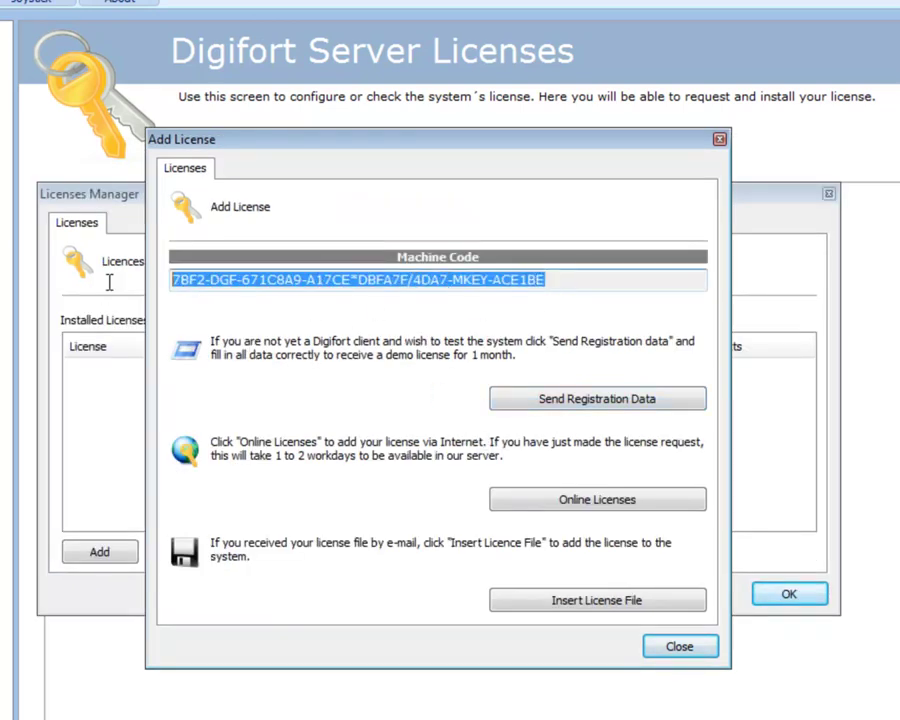
left_click(179, 283)
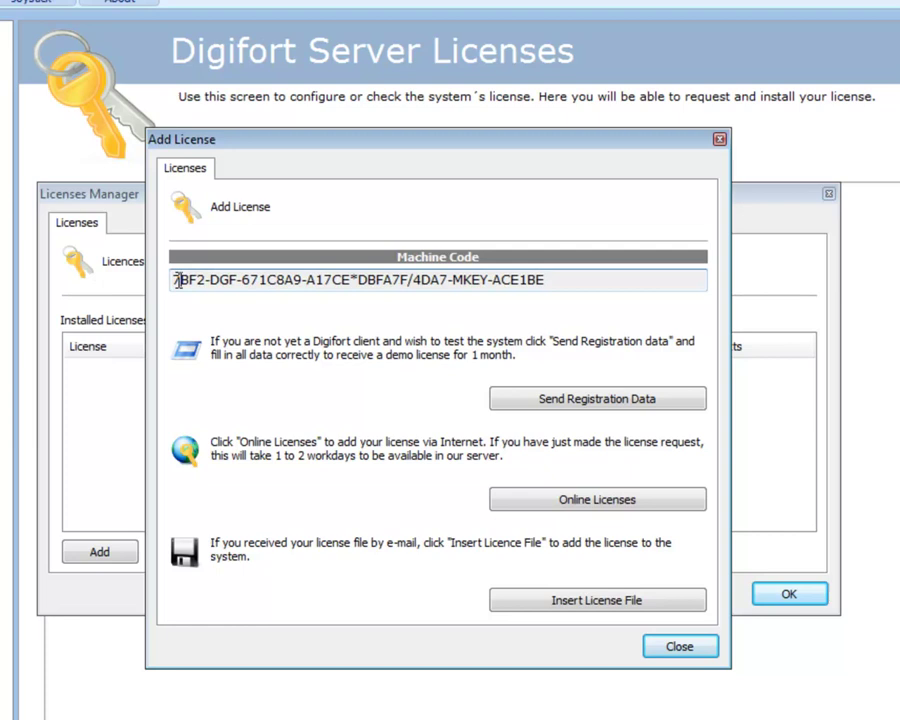
left_click_drag(179, 283, 505, 285)
left_click(575, 285)
left_click_drag(575, 285, 110, 267)
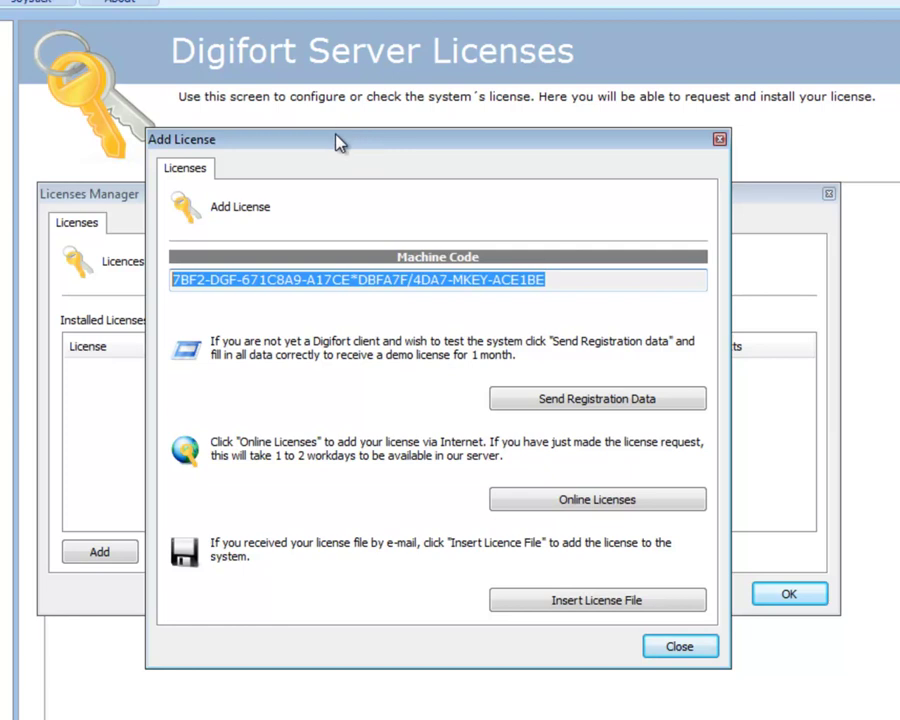
left_click_drag(452, 285, 488, 282)
left_click(516, 281)
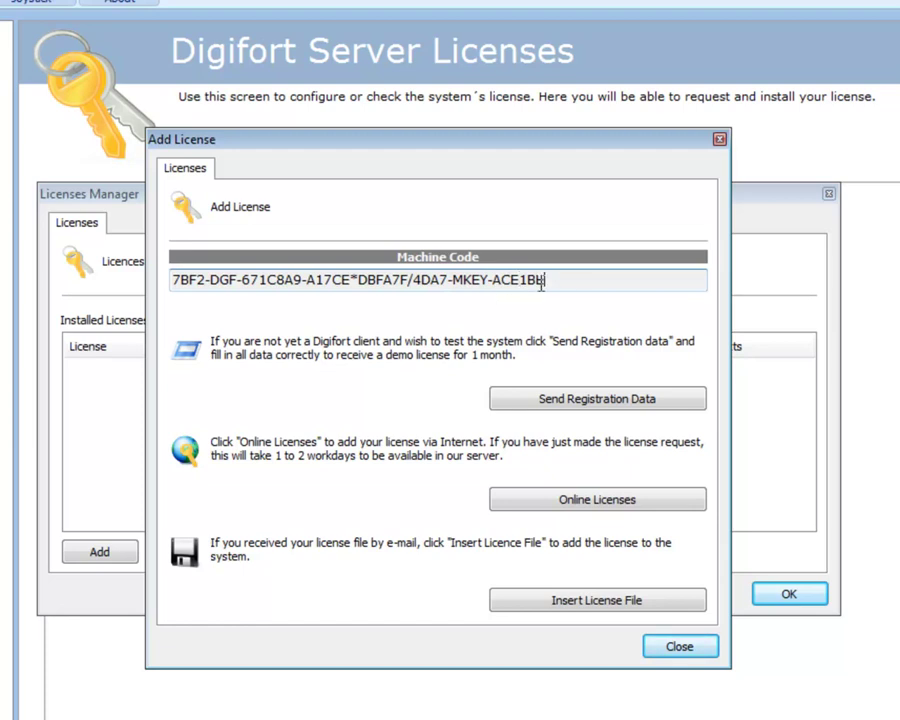
left_click(528, 400)
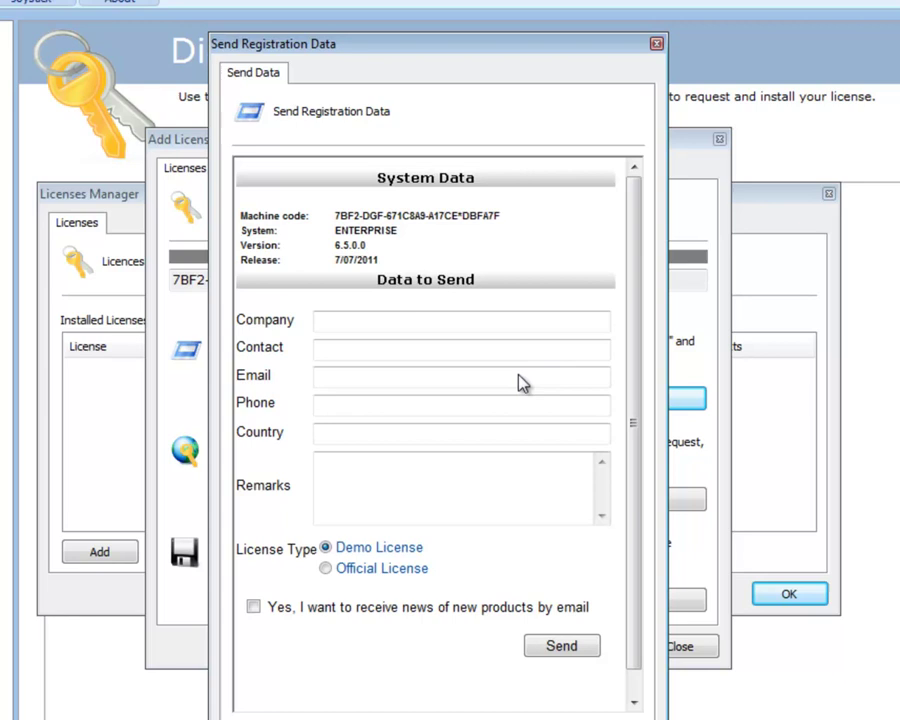
- Enter company Digifort plus the contact's name, e-mail address and phone number
left_click(331, 327)
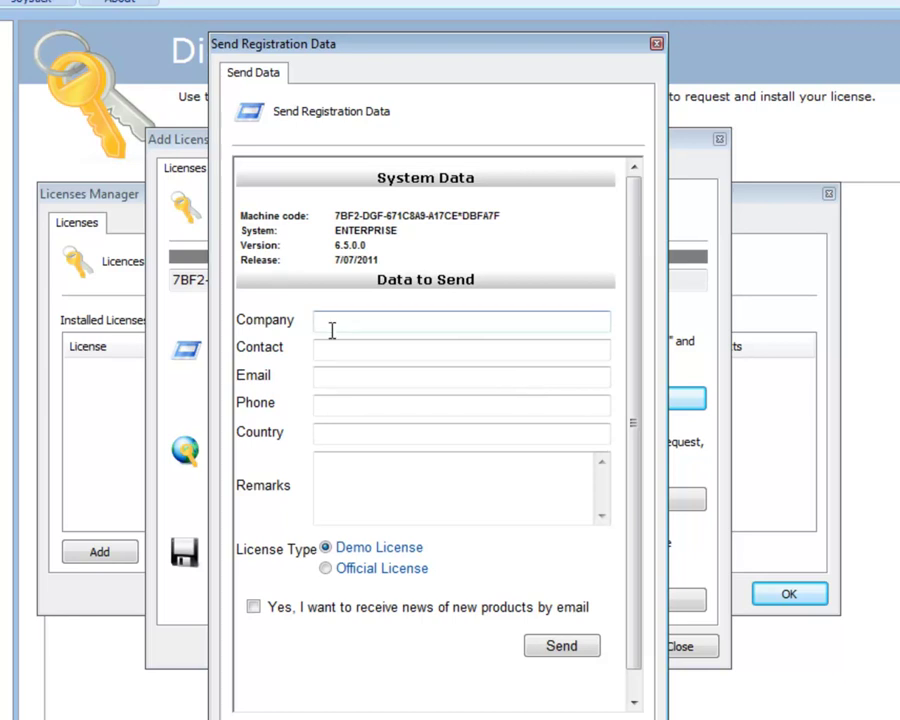
type("Digifort")
key("Tab")
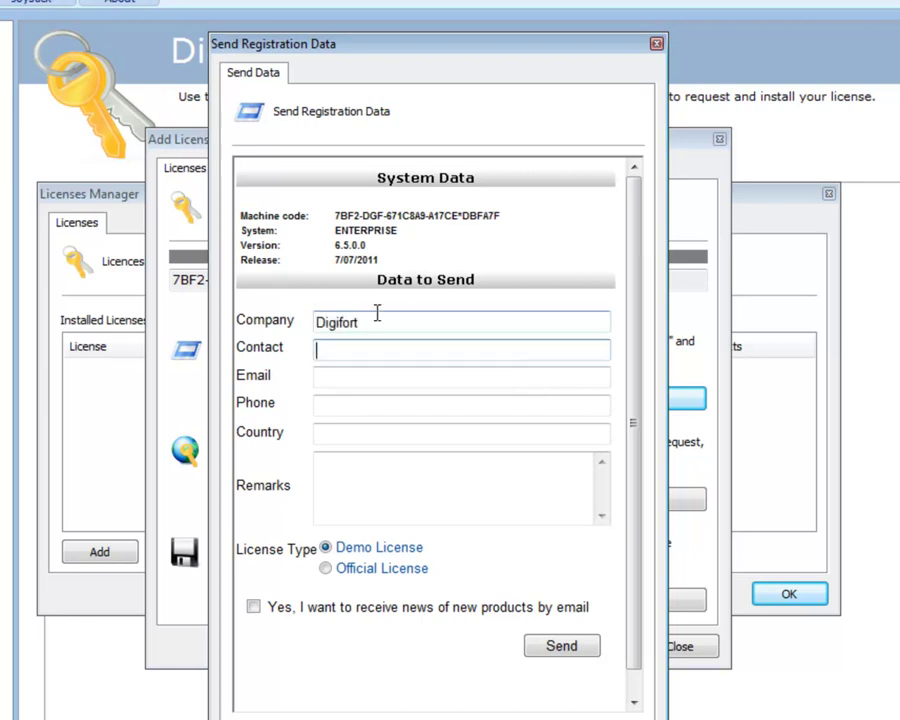
type("George")
key("Tab")
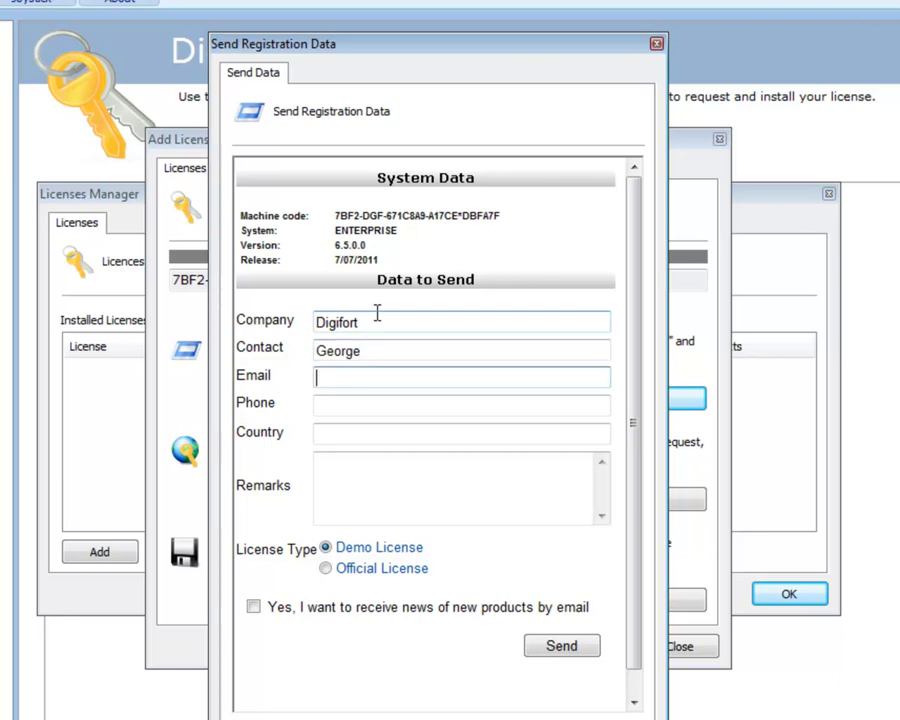
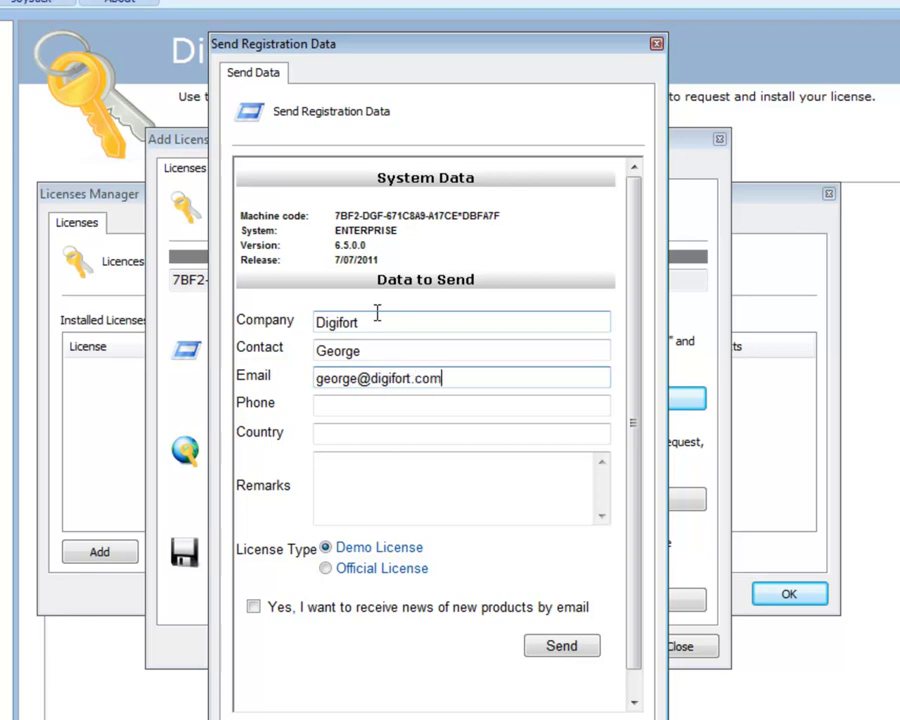
key("Tab")
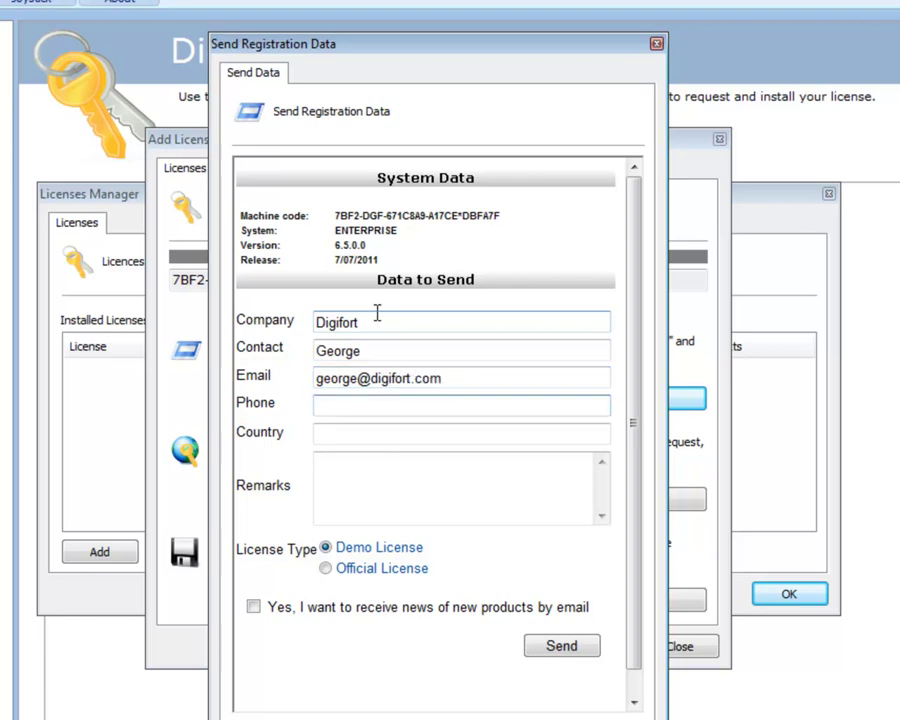
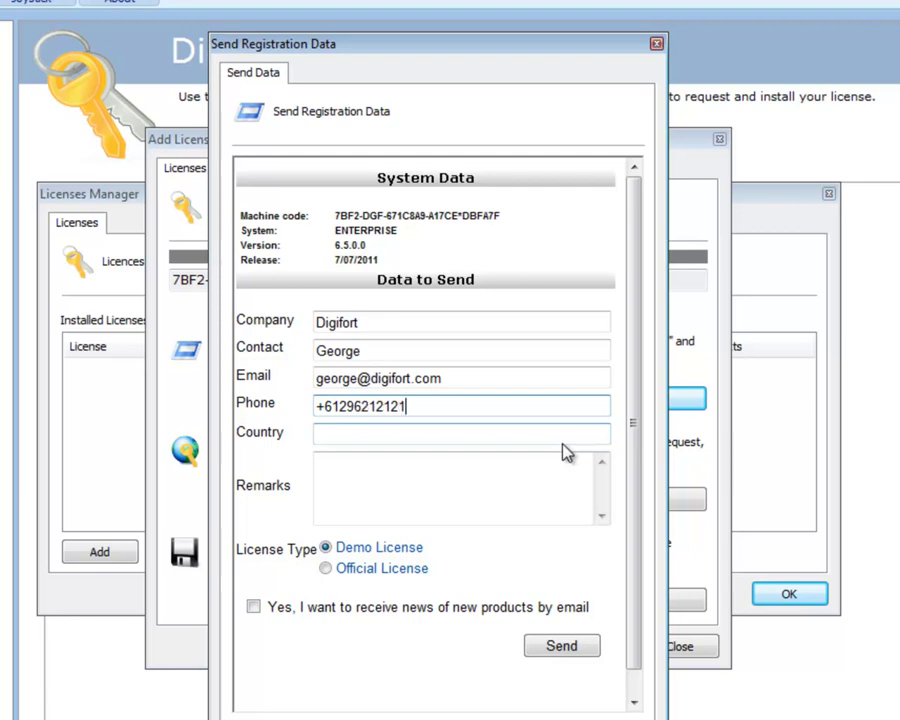
- Set country Australia and remark Test, send the request, and dismiss the confirmation
left_click(445, 432)
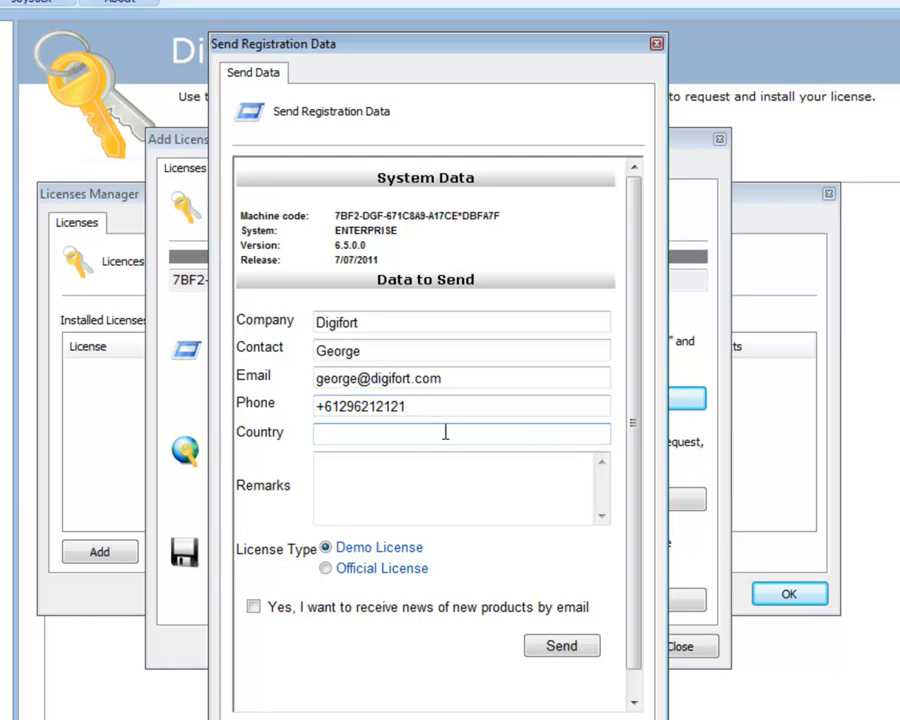
type("Australia")
key("Tab")
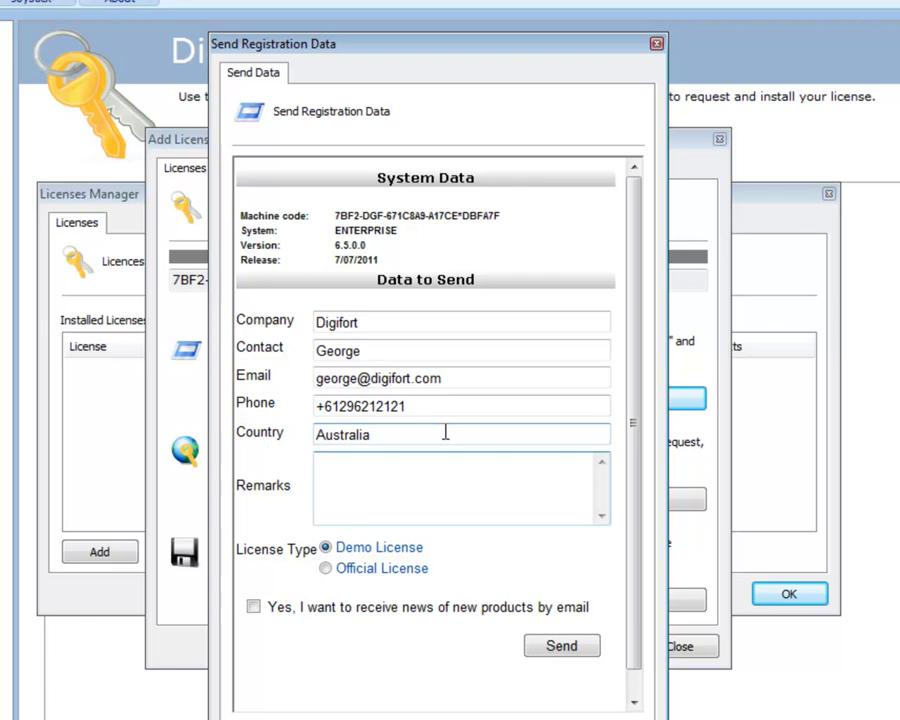
type("Test")
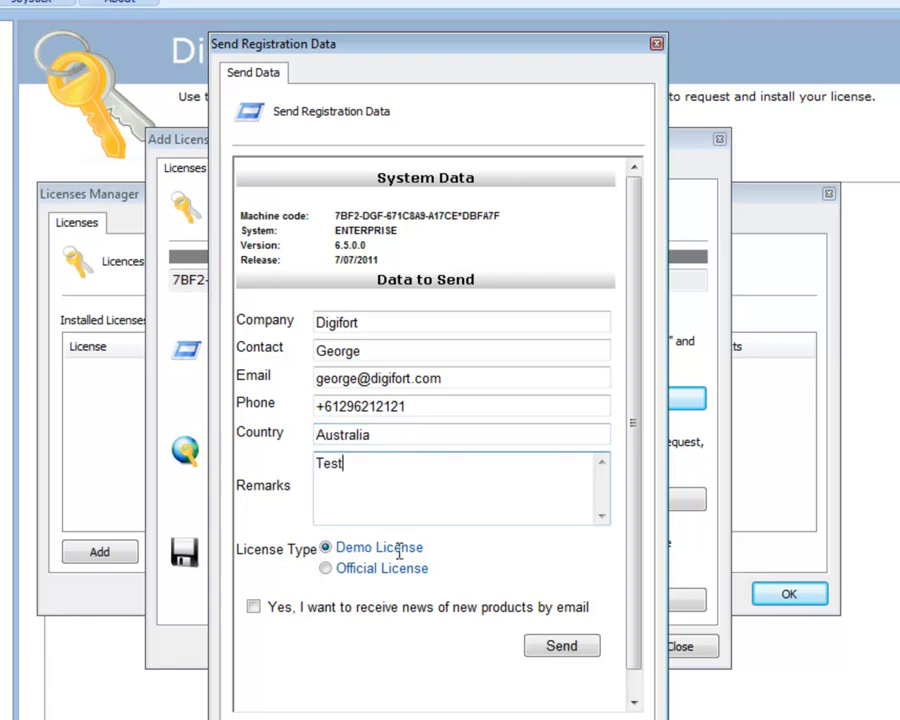
left_click(560, 648)
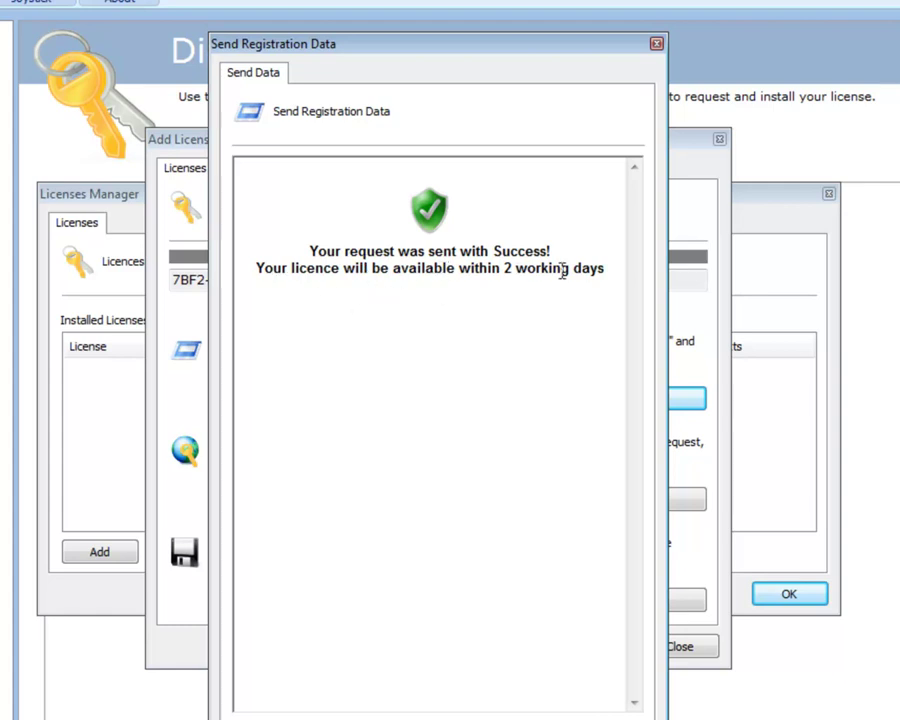
key("Return")
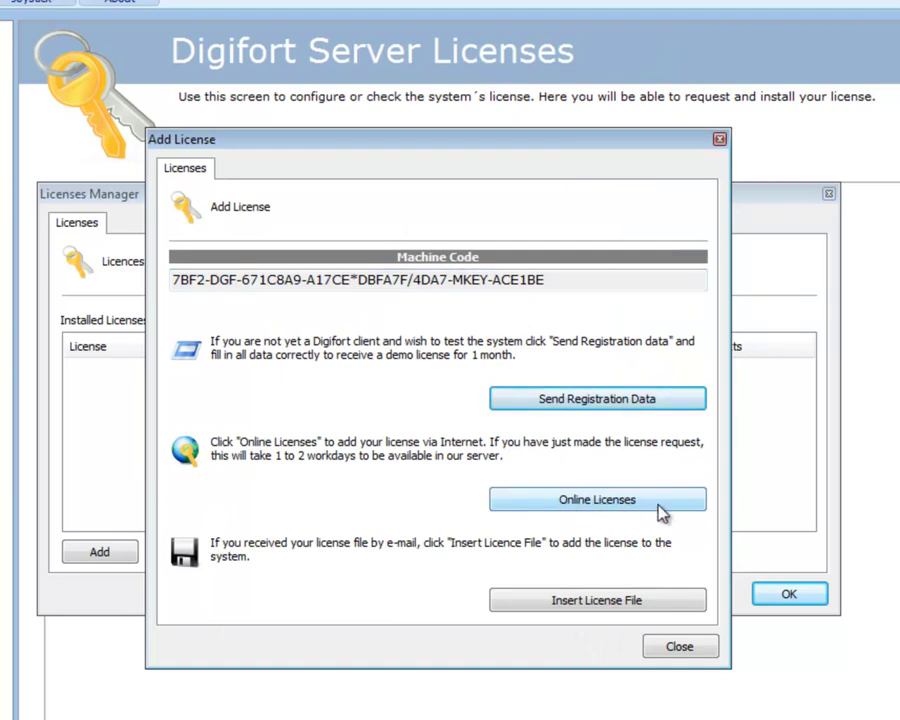
- Check Online Licenses, find the request still pending, select the machine code, and close Add License
left_click(659, 507)
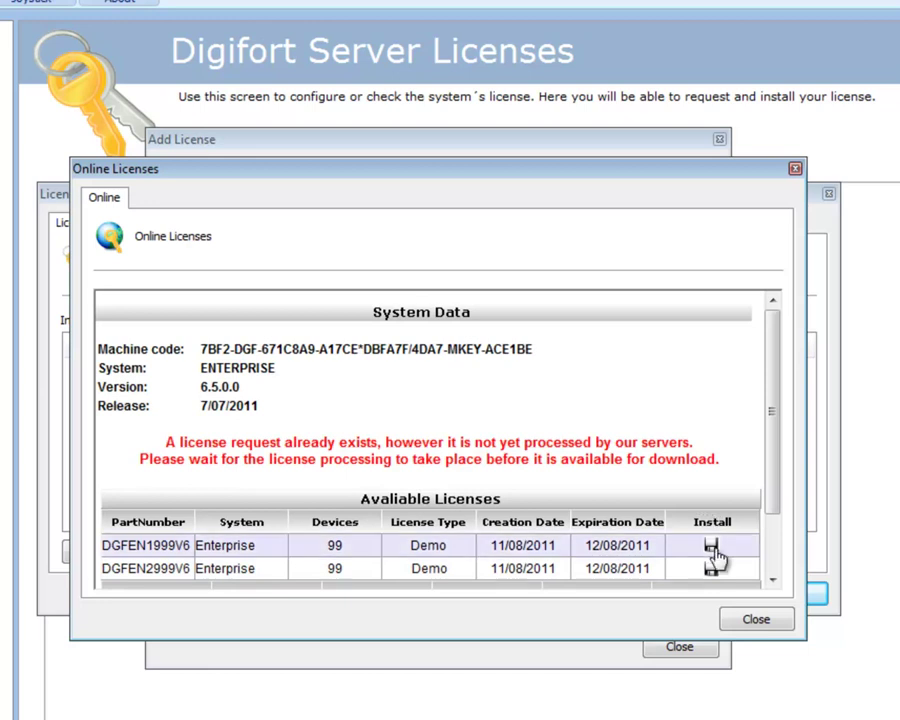
left_click(752, 620)
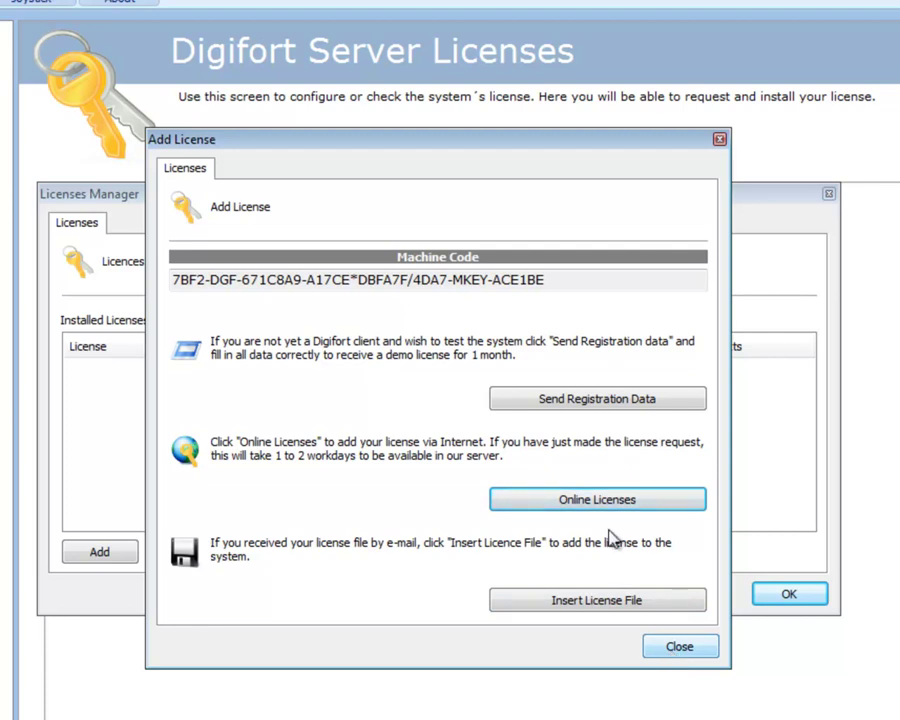
left_click_drag(560, 281, 228, 312)
left_click(472, 280)
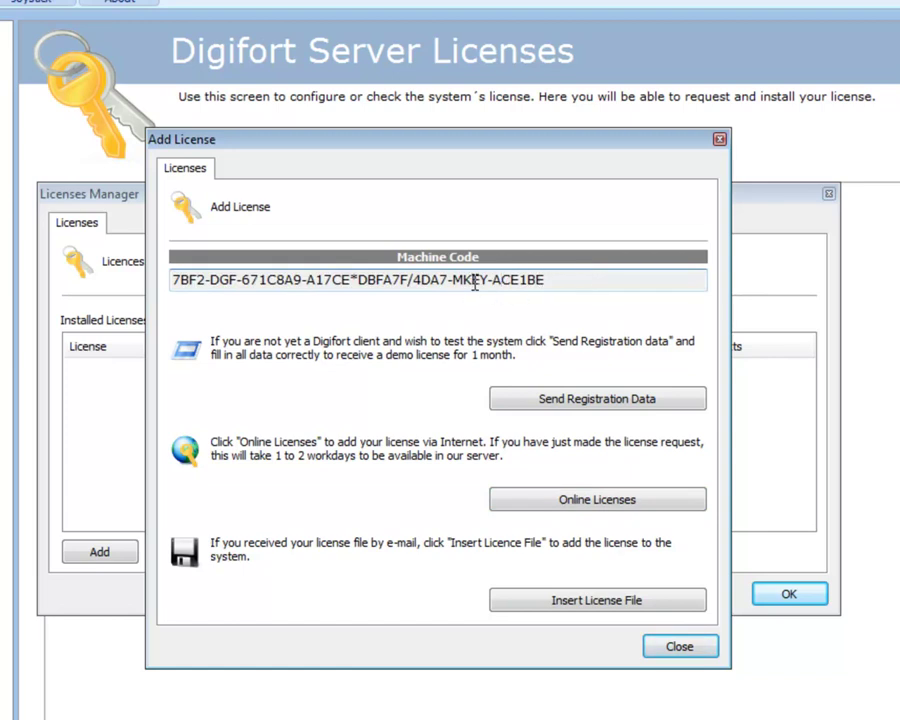
left_click_drag(490, 280, 448, 281)
left_click(450, 281)
left_click_drag(453, 281, 481, 281)
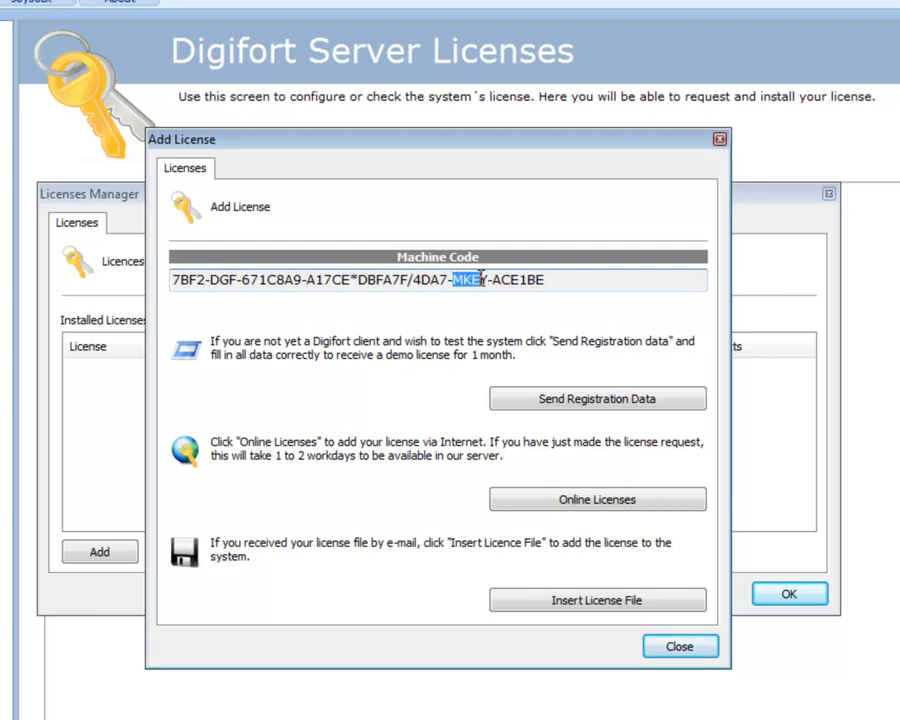
left_click(538, 283)
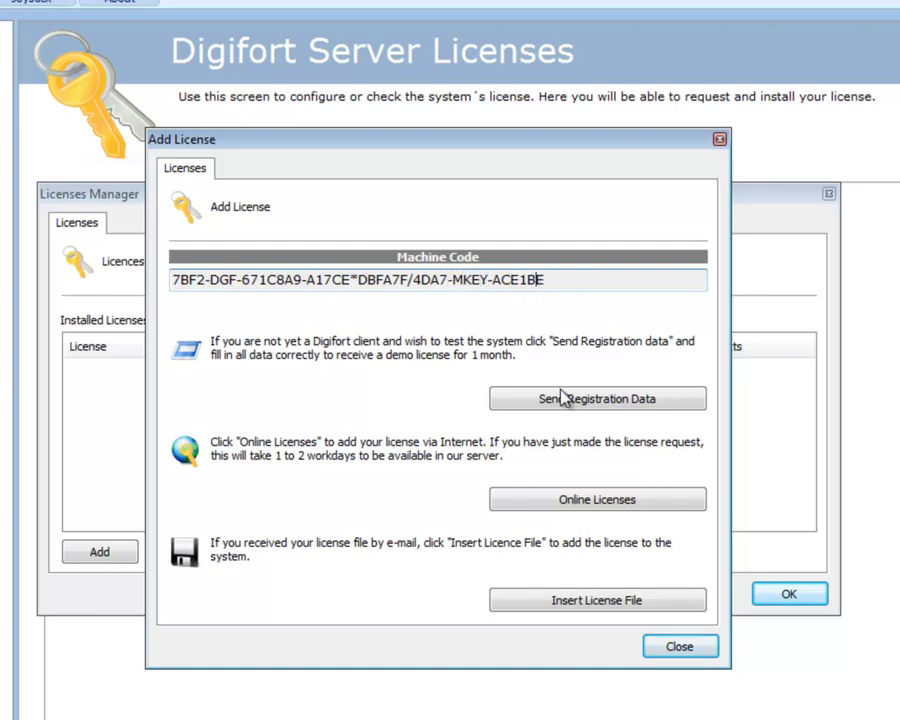
left_click_drag(548, 280, 160, 280)
left_click(670, 652)
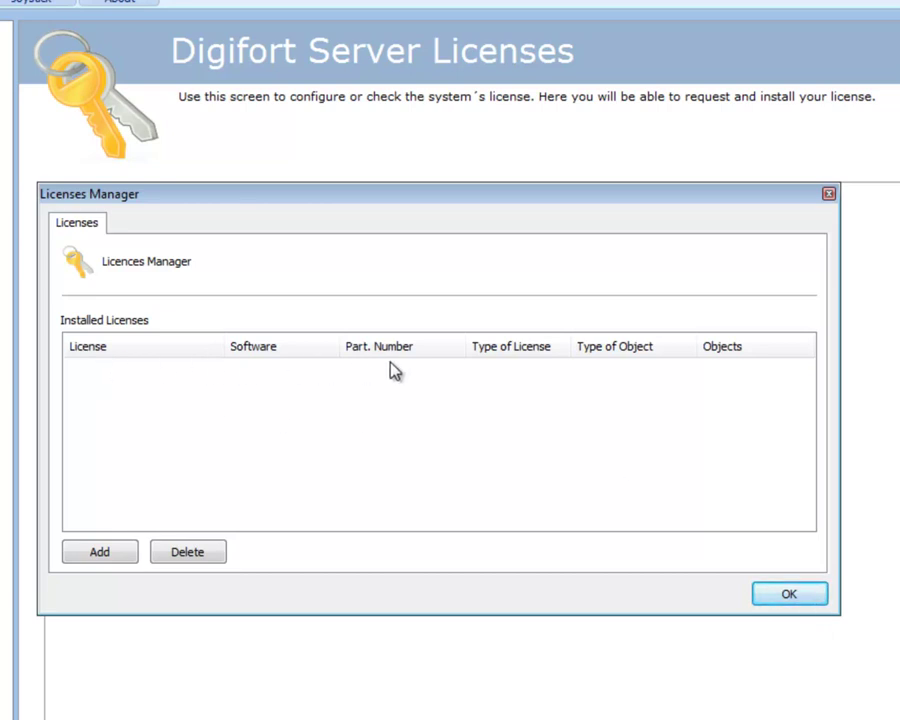
- Activate the 4-hour temporary licence under Demo license for 8 cameras and 1 alarm device
left_click(790, 596)
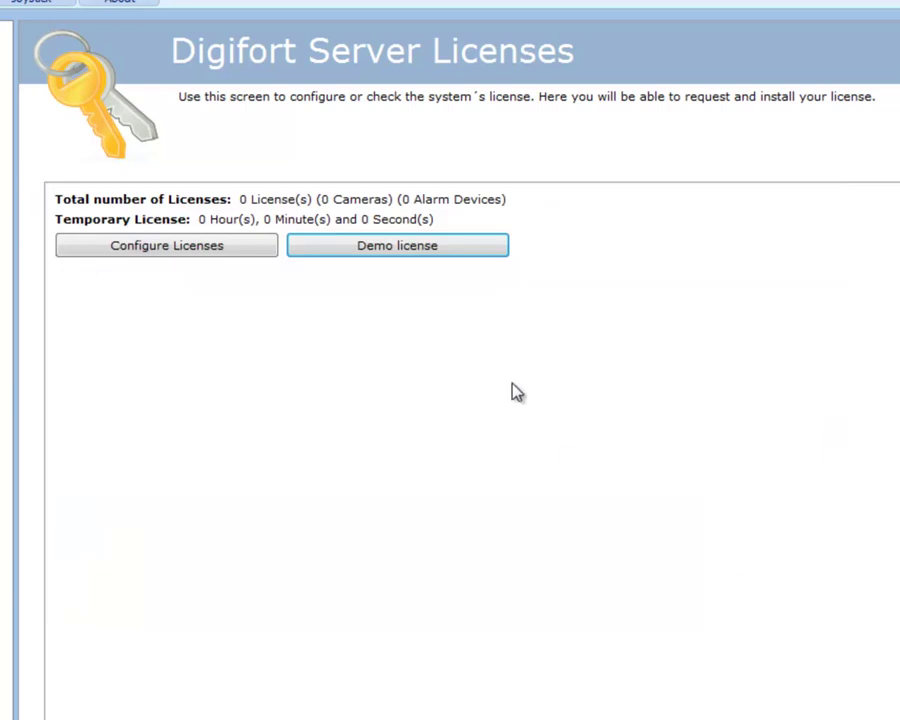
left_click(366, 250)
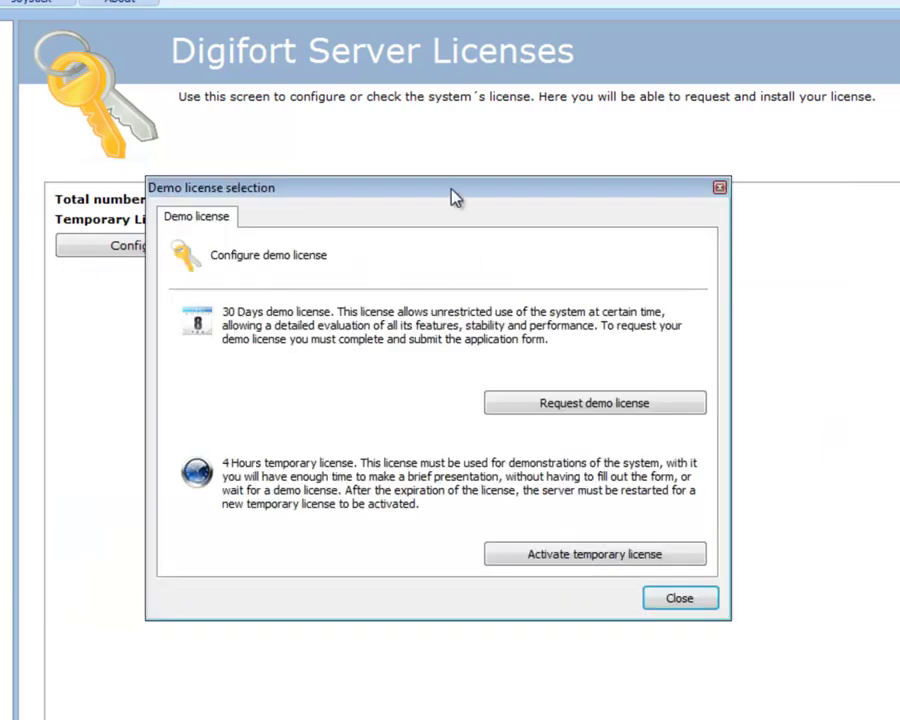
left_click_drag(453, 197, 433, 288)
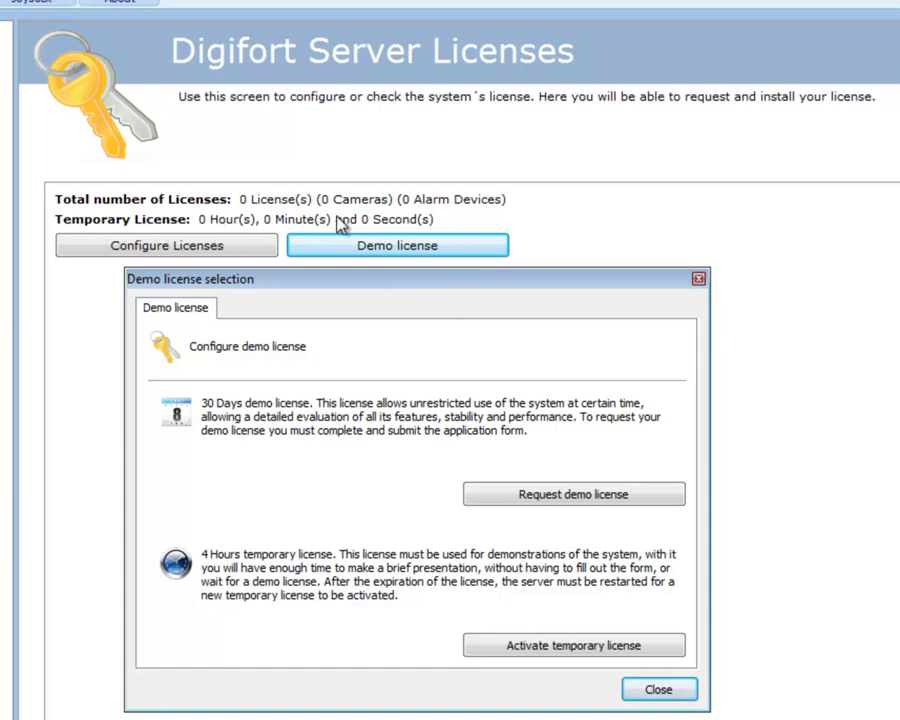
left_click(498, 648)
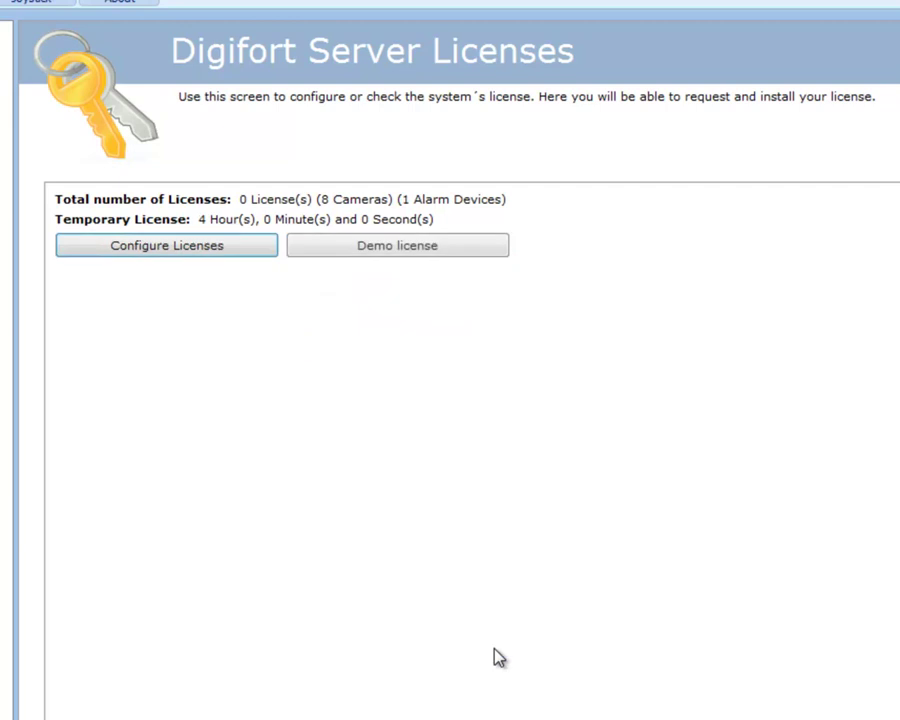